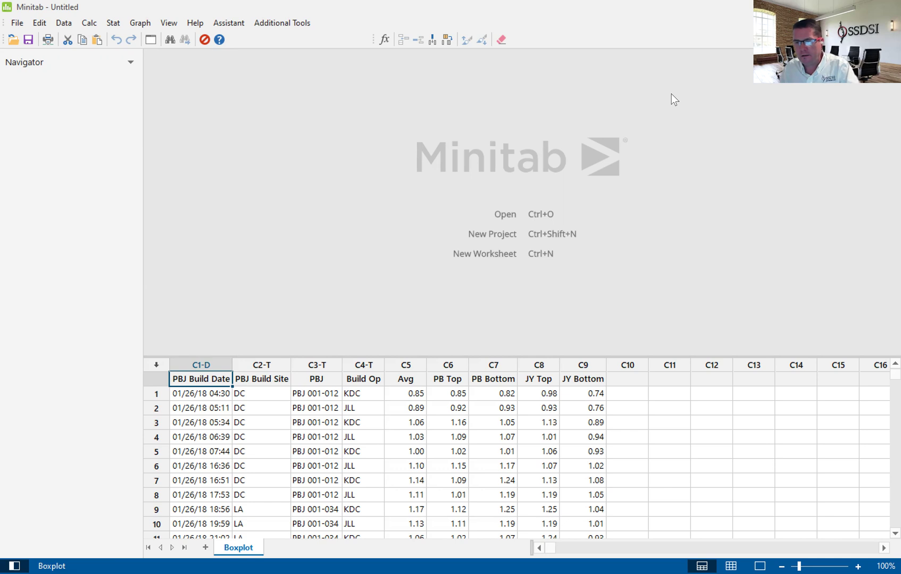
# - Look at the Assistant's Hypothesis Tests chooser, then dismiss it
pyautogui.hotkey('alt', 'n')
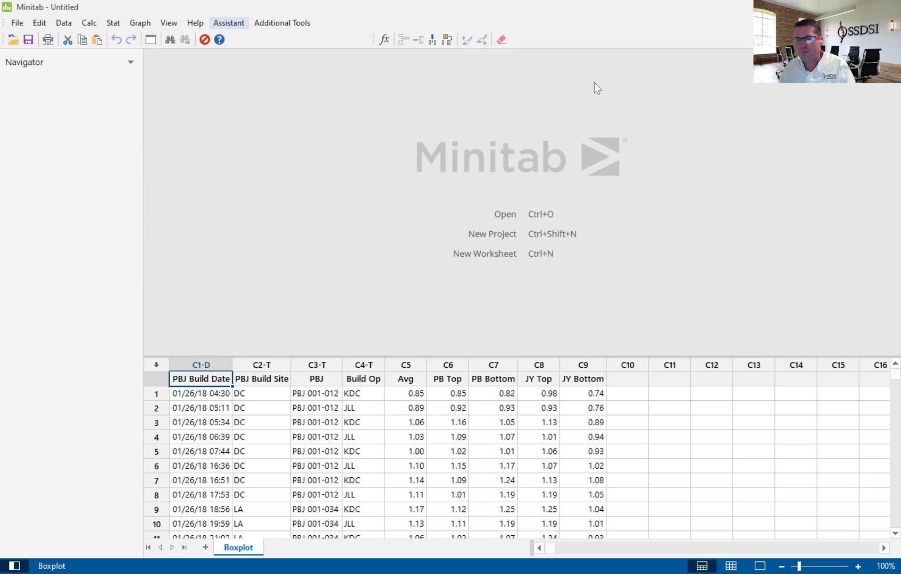
pyautogui.click(229, 22)
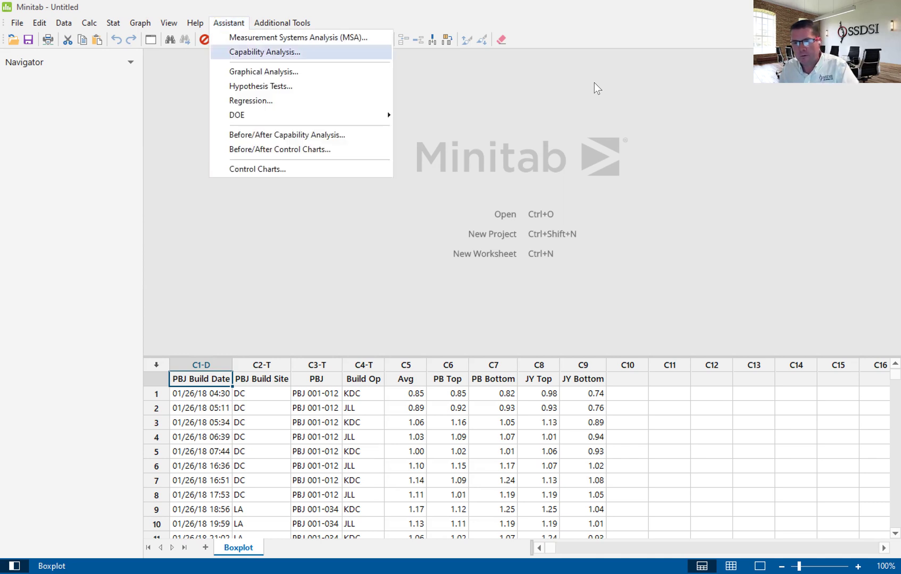
pyautogui.click(247, 85)
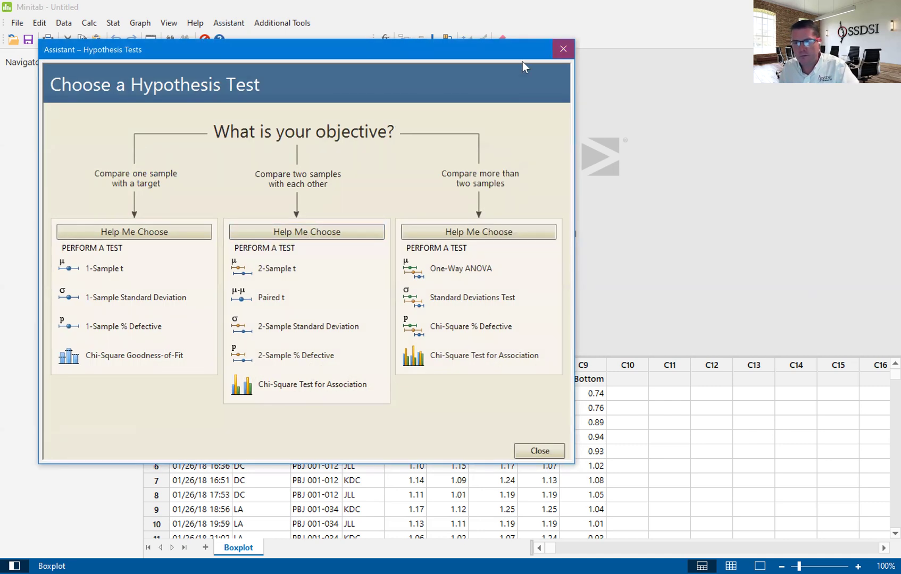
pyautogui.press('Escape')
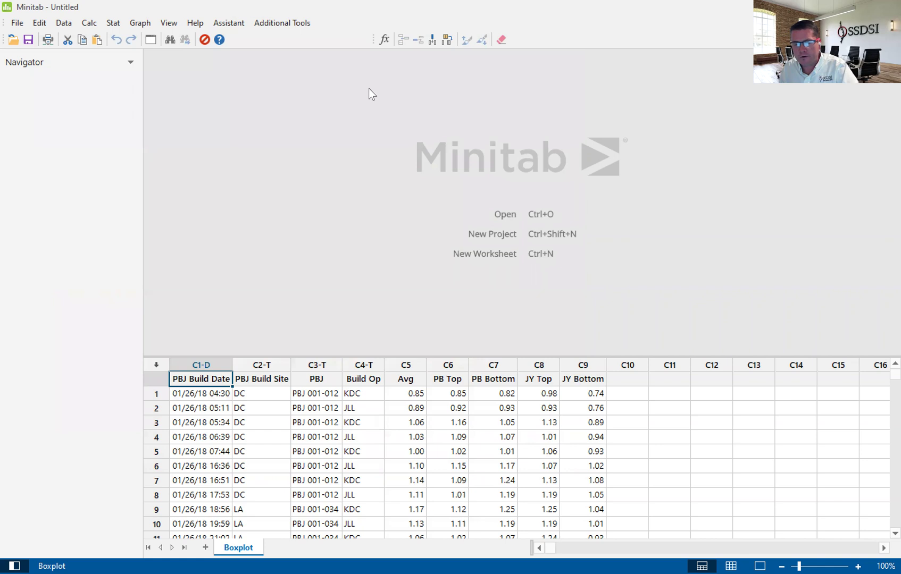
# - Start a guided Boxplot from Assistant > Graphical Analysis
pyautogui.click(228, 22)
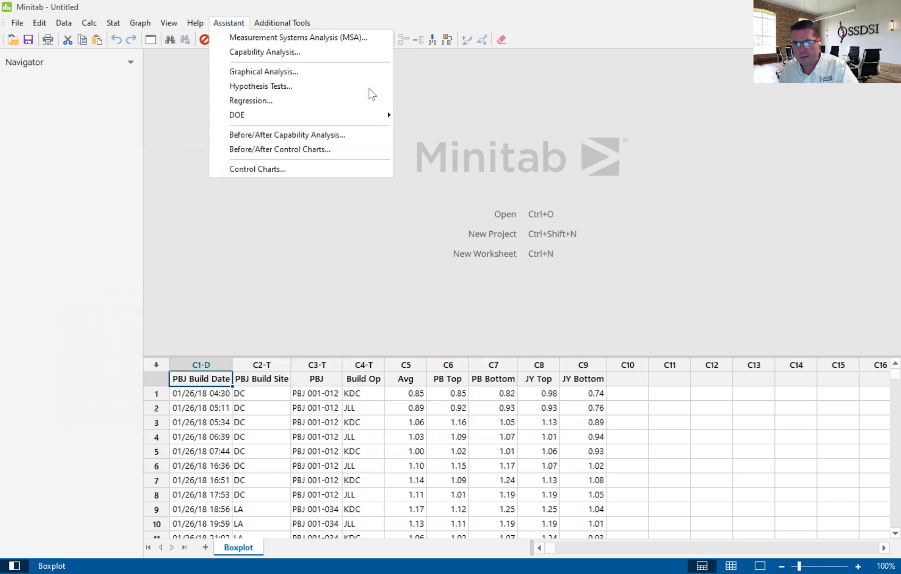
pyautogui.click(248, 71)
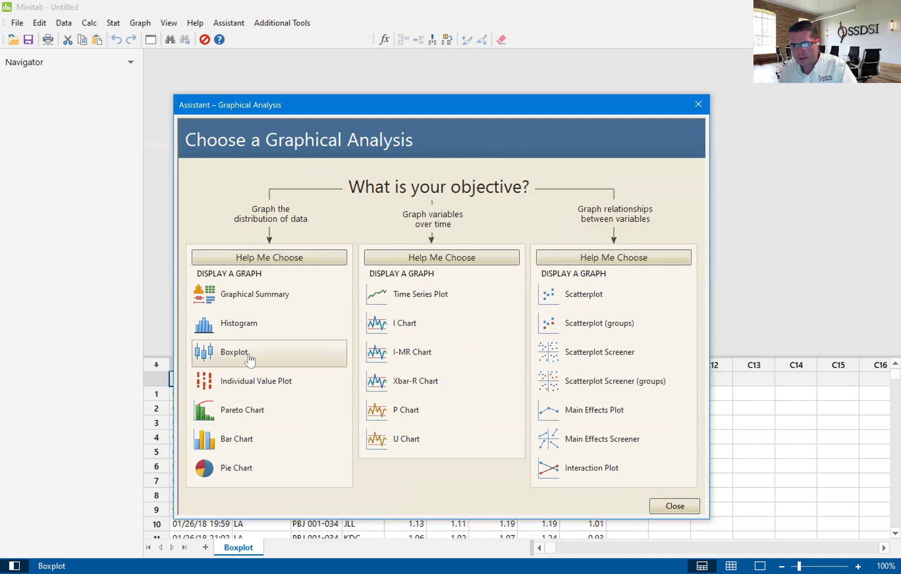
pyautogui.click(249, 353)
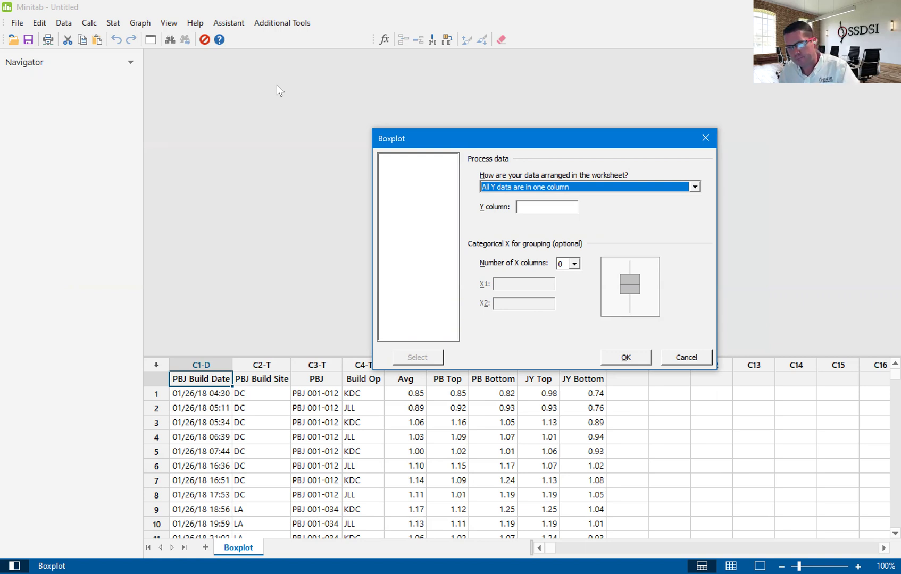
pyautogui.moveTo(442, 137); pyautogui.dragTo(473, 100)
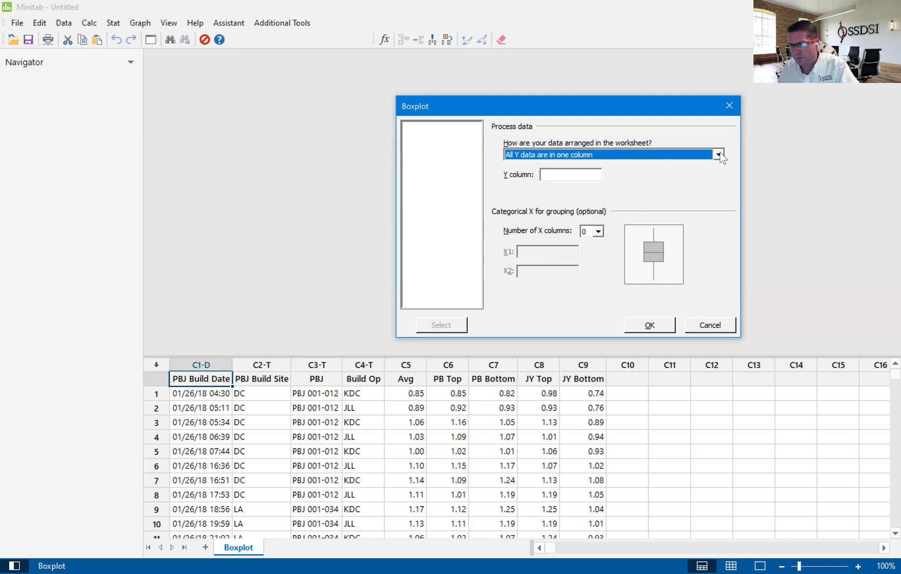
# - Set the Boxplot data arrangement to 'Y data are in more than one column'
pyautogui.click(718, 155)
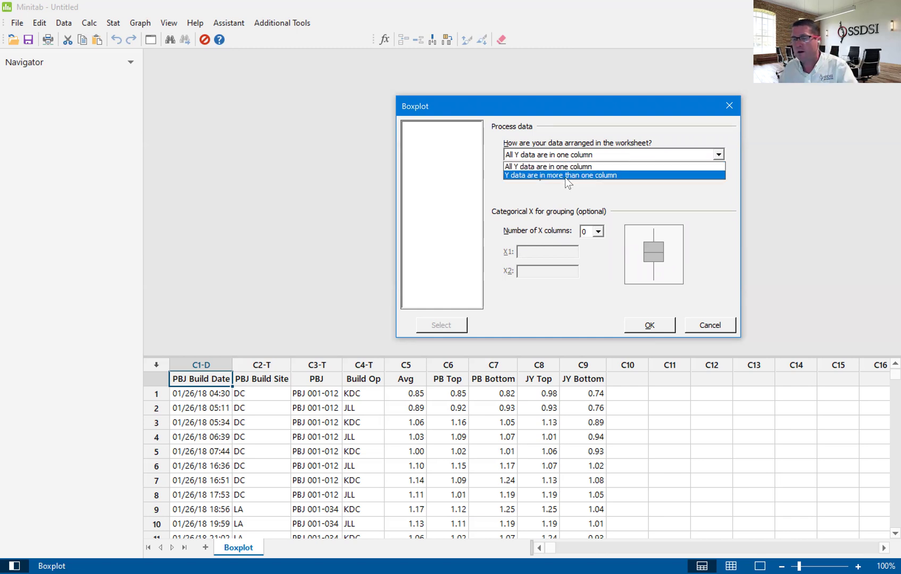
pyautogui.click(531, 174)
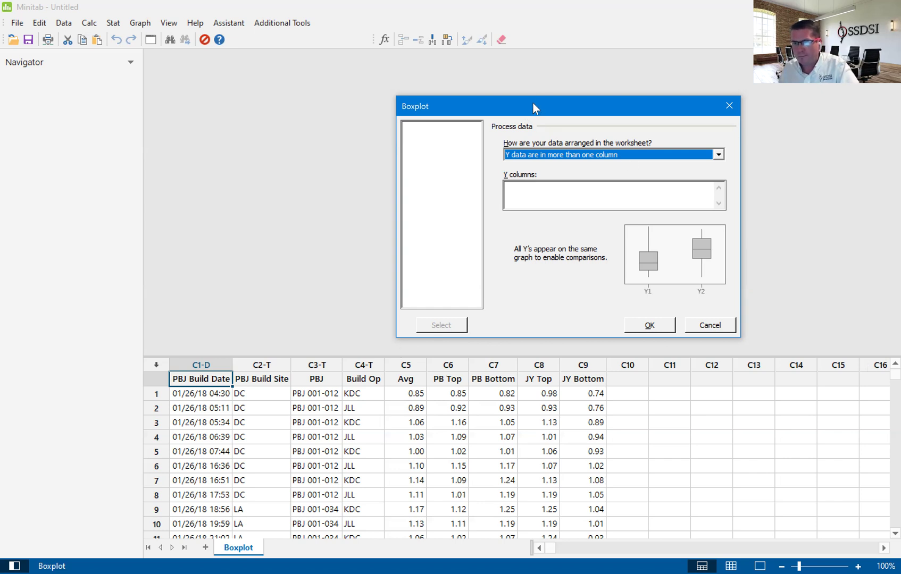
pyautogui.moveTo(525, 112); pyautogui.dragTo(538, 99)
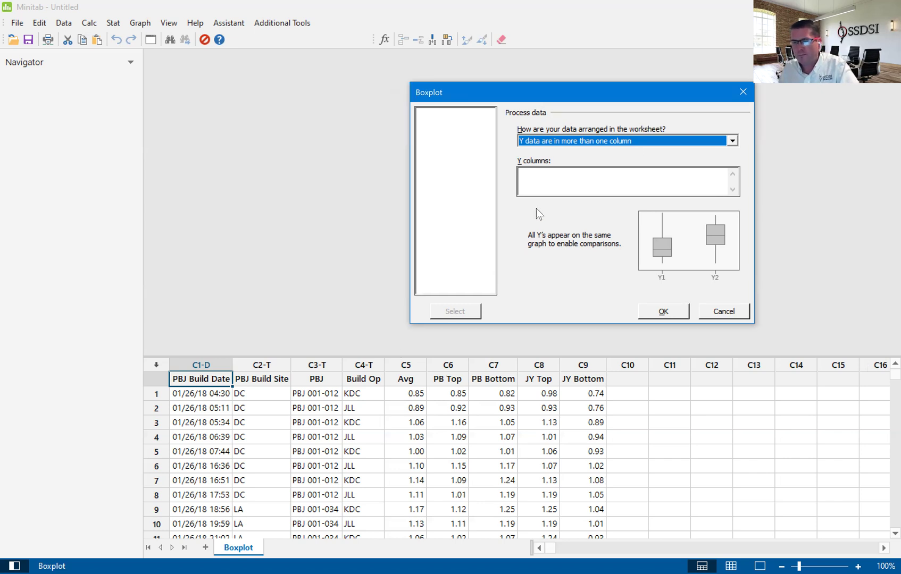
# - Boxplot PB Top, PB Bottom, JY Top and JY Bottom as the Y columns
pyautogui.click(538, 178)
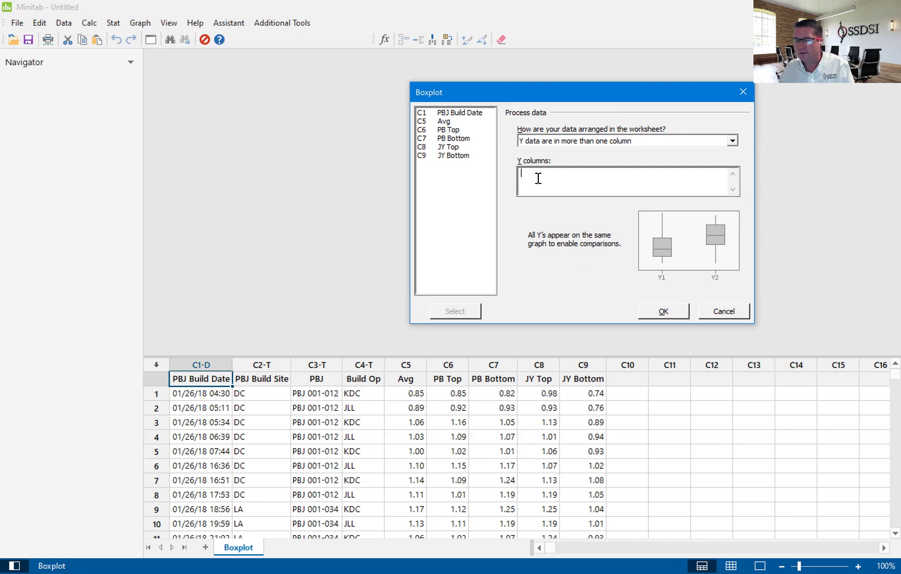
pyautogui.doubleClick(449, 130)
pyautogui.doubleClick(452, 138)
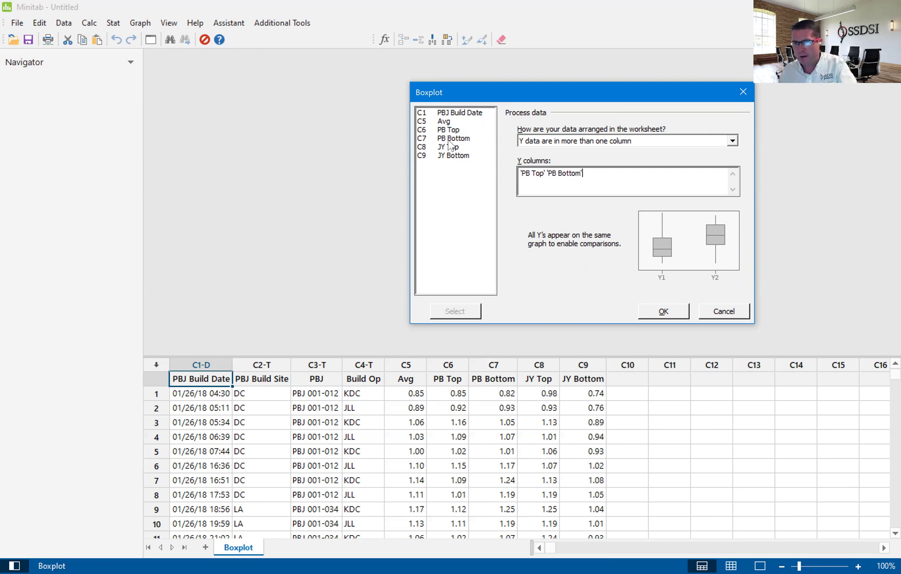
pyautogui.doubleClick(452, 146)
pyautogui.doubleClick(453, 156)
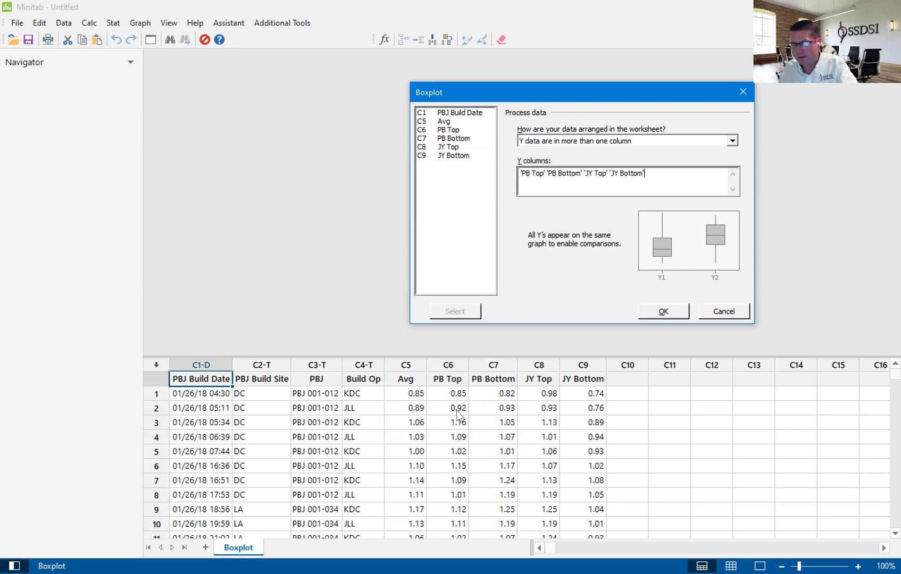
pyautogui.click(663, 312)
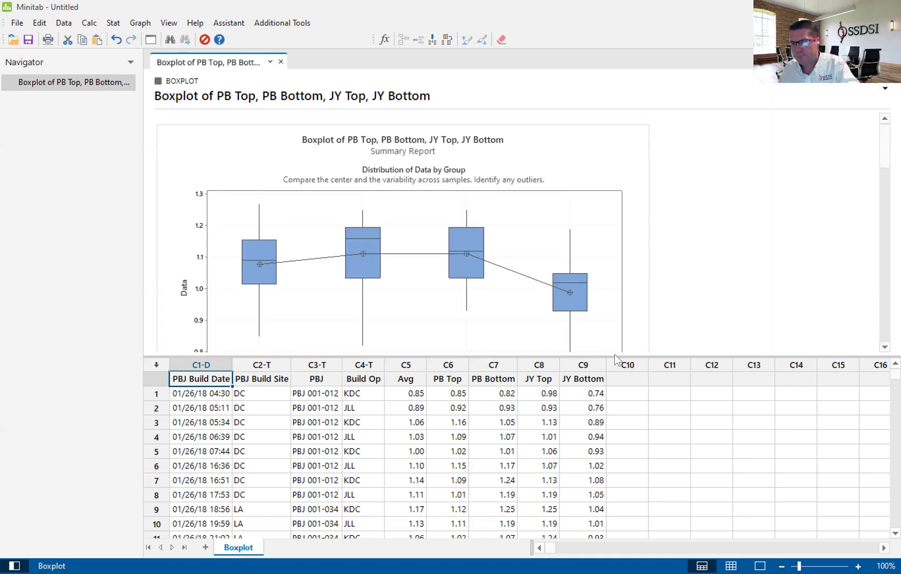
# - Enlarge the report pane and open the four-column boxplot summary in Edit Graph
pyautogui.moveTo(614, 356); pyautogui.dragTo(638, 438)
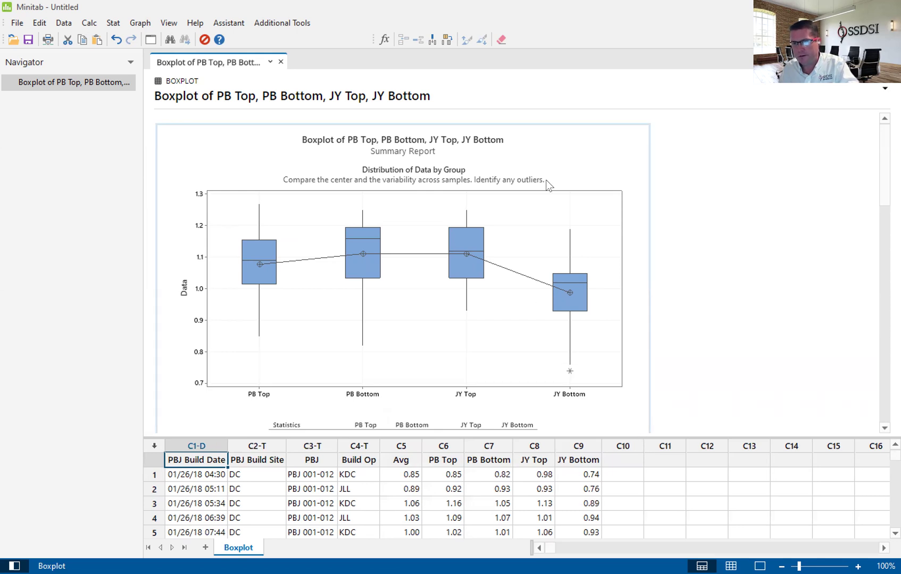
pyautogui.doubleClick(536, 153)
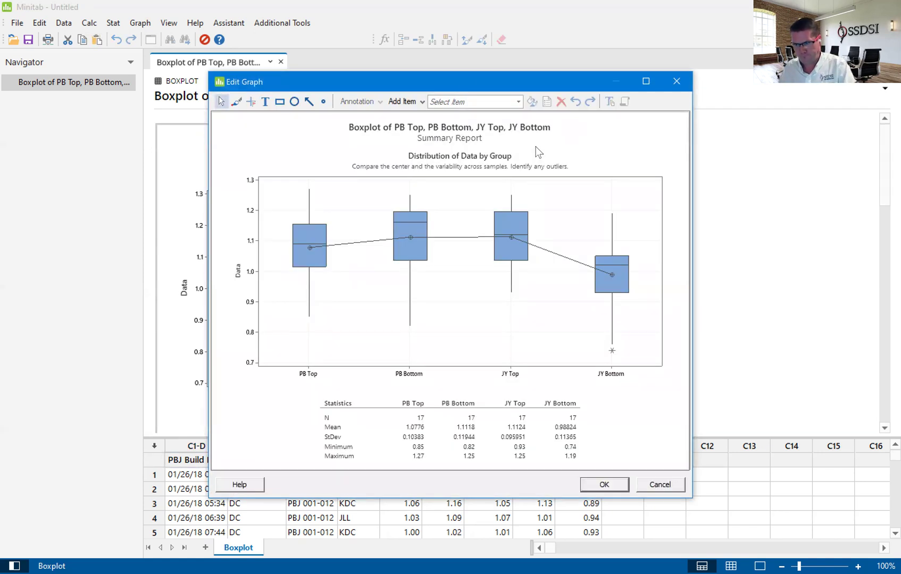
# - Maximize the Edit Graph window to review the boxplot and its statistics
pyautogui.click(645, 81)
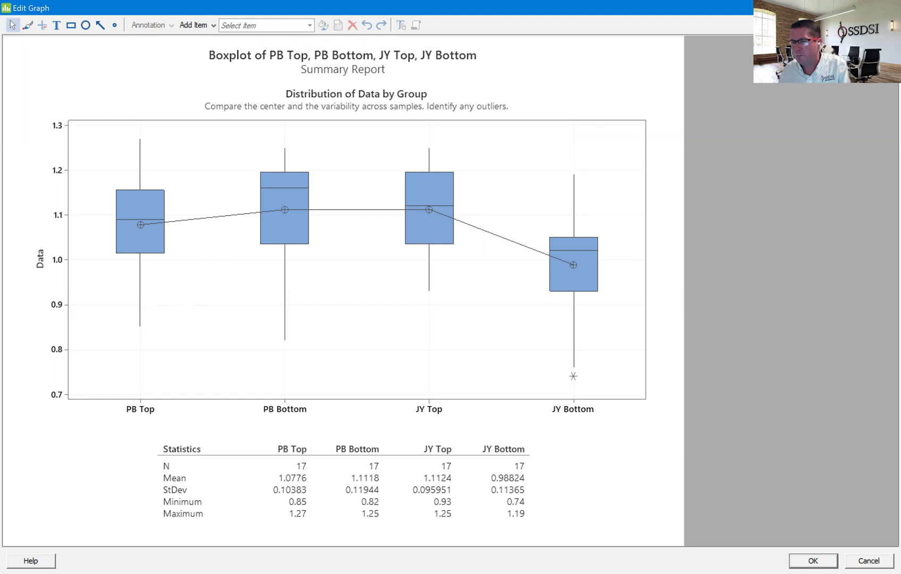
pyautogui.press('Escape')
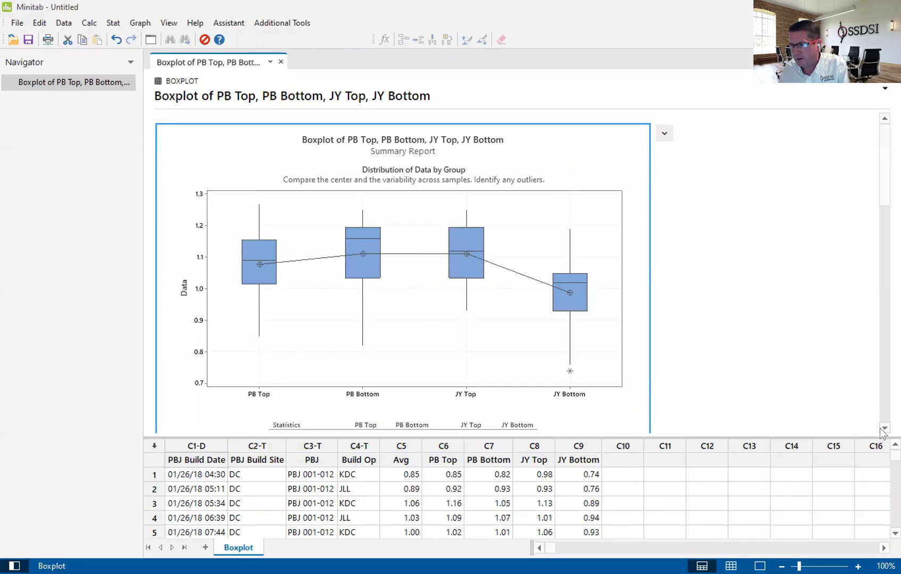
pyautogui.scroll(-1, 881, 430)
pyautogui.scroll(-5, 881, 430)
pyautogui.scroll(-5, 881, 429)
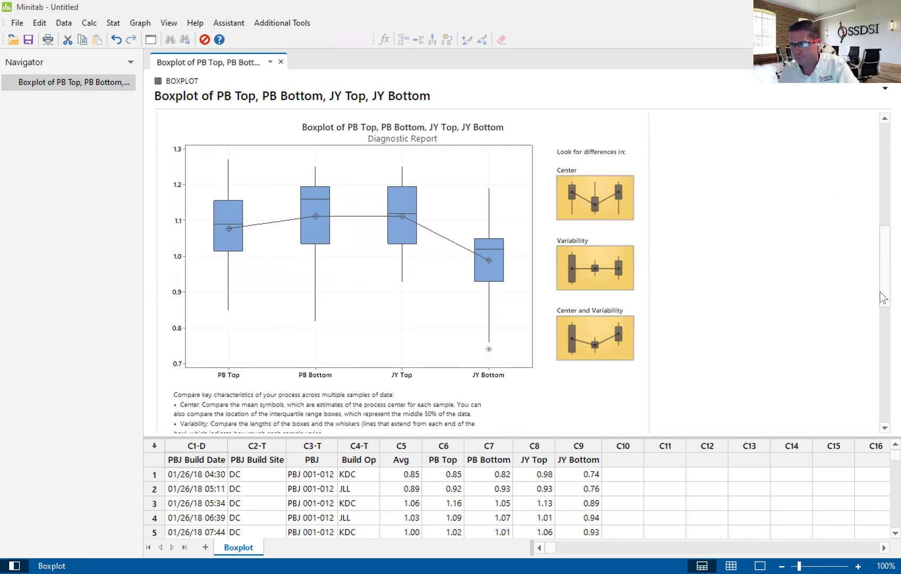
pyautogui.moveTo(881, 299); pyautogui.dragTo(879, 371)
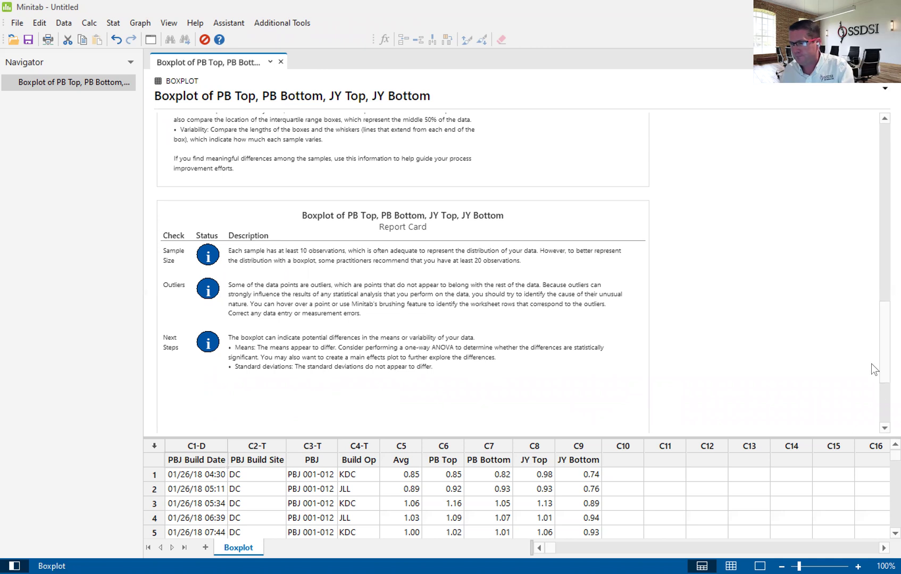
pyautogui.moveTo(879, 327); pyautogui.dragTo(883, 121)
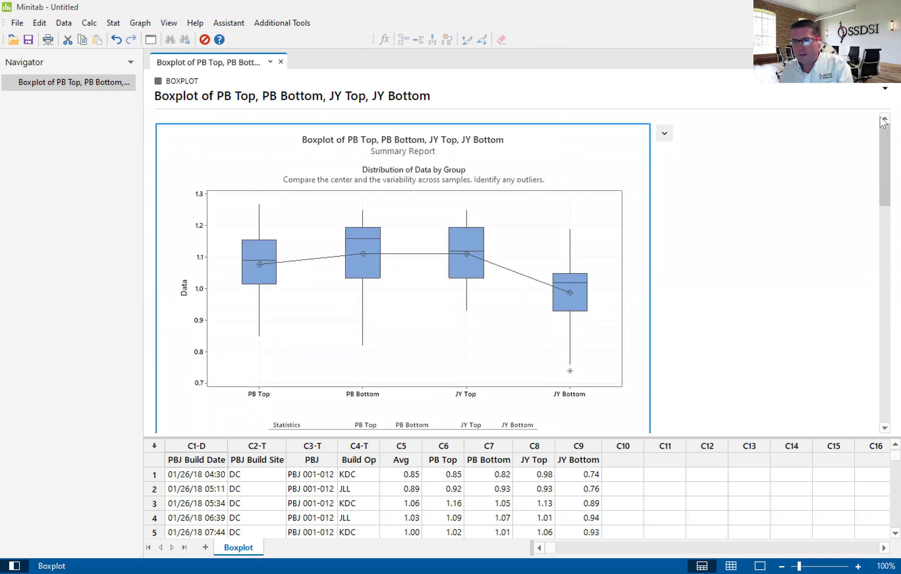
# - Rerun the boxplot with all Y data in one column, using Avg
pyautogui.click(150, 38)
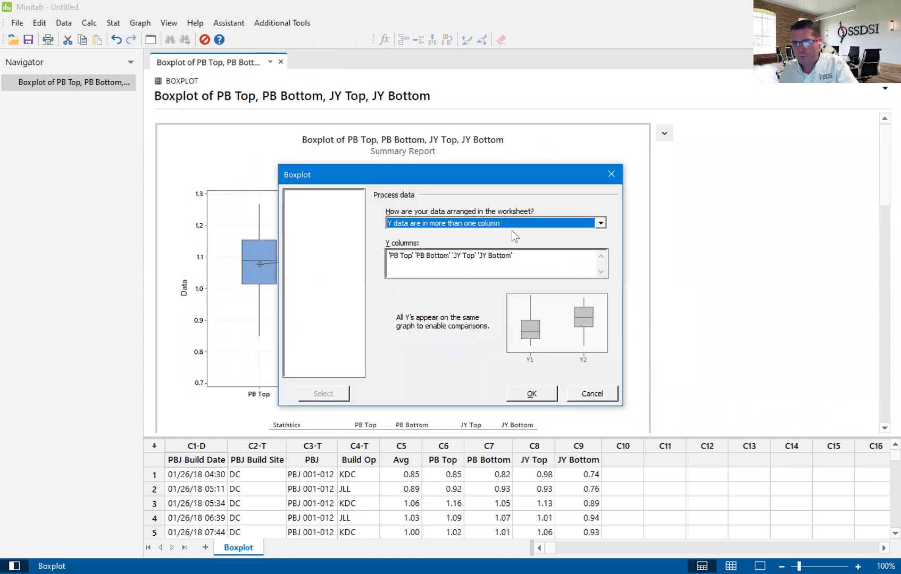
pyautogui.click(602, 222)
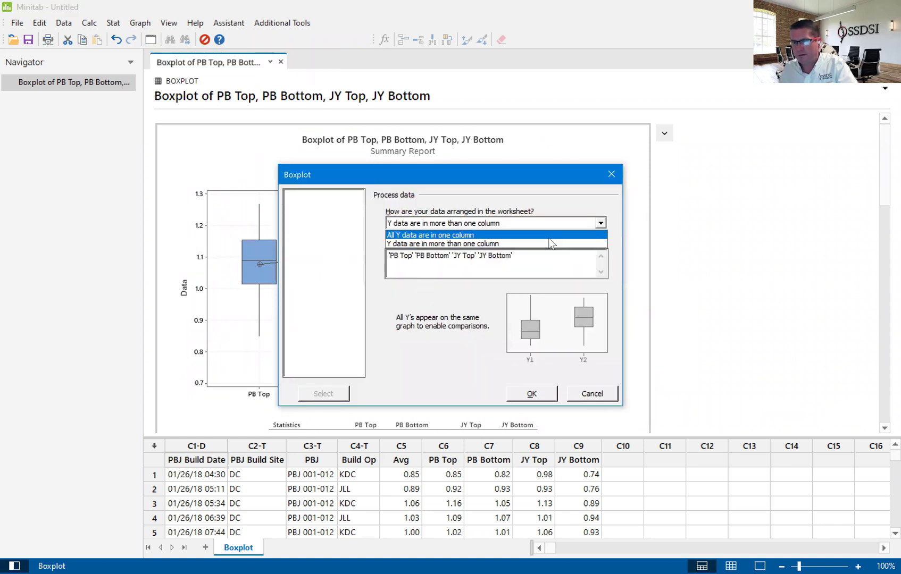
pyautogui.click(443, 235)
pyautogui.click(454, 242)
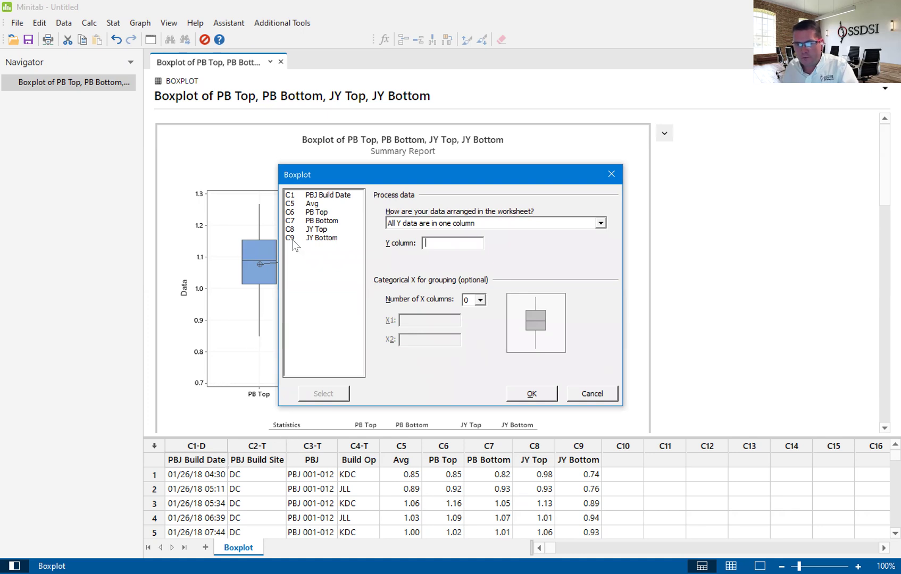
pyautogui.doubleClick(319, 203)
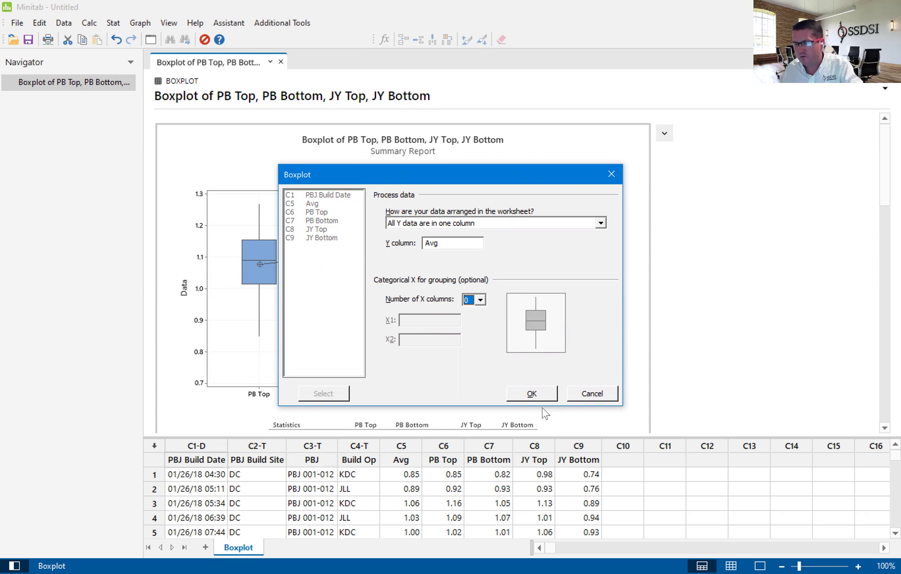
pyautogui.click(532, 393)
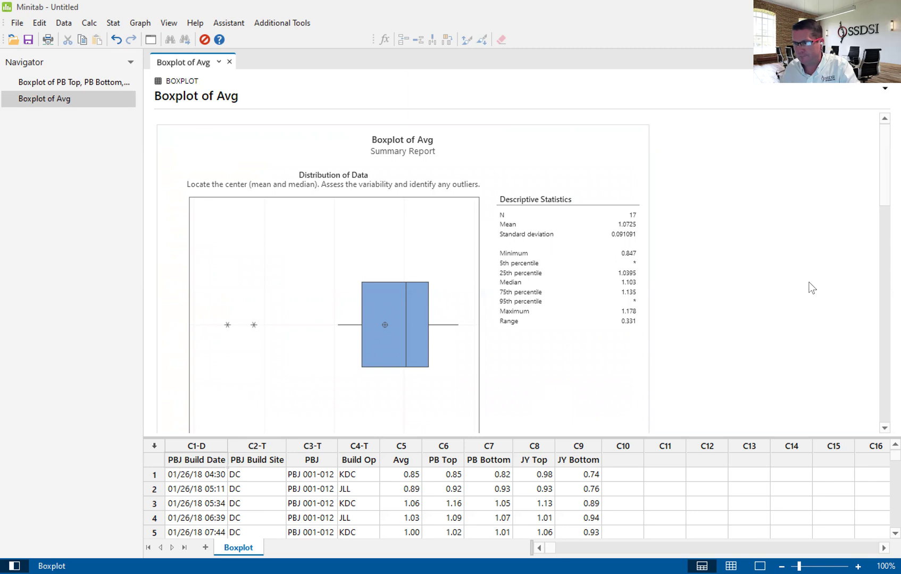
pyautogui.moveTo(882, 194)
pyautogui.mouseDown()
pyautogui.moveTo(875, 334)
pyautogui.moveTo(876, 199)
pyautogui.mouseUp()
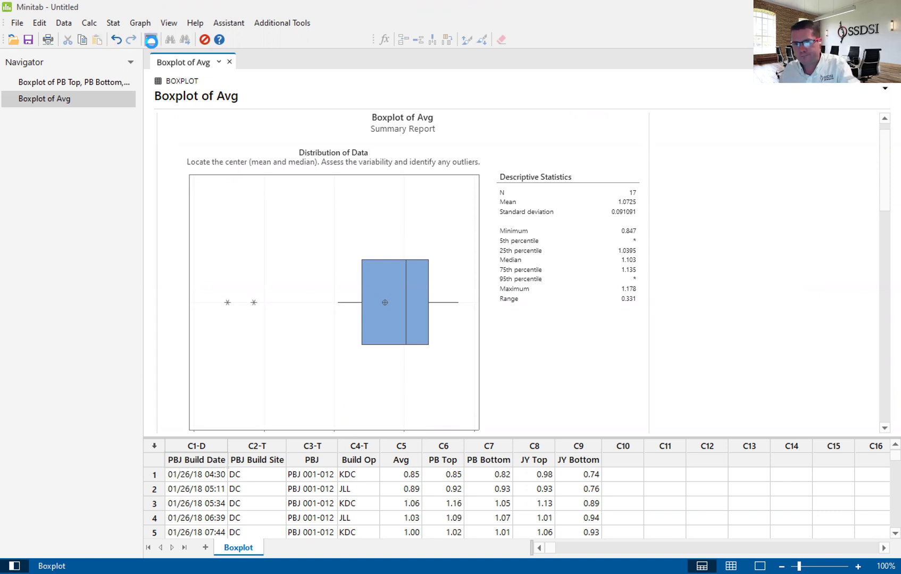
# - Rerun the Avg boxplot with one X column, Build Op, as the grouping
pyautogui.click(151, 40)
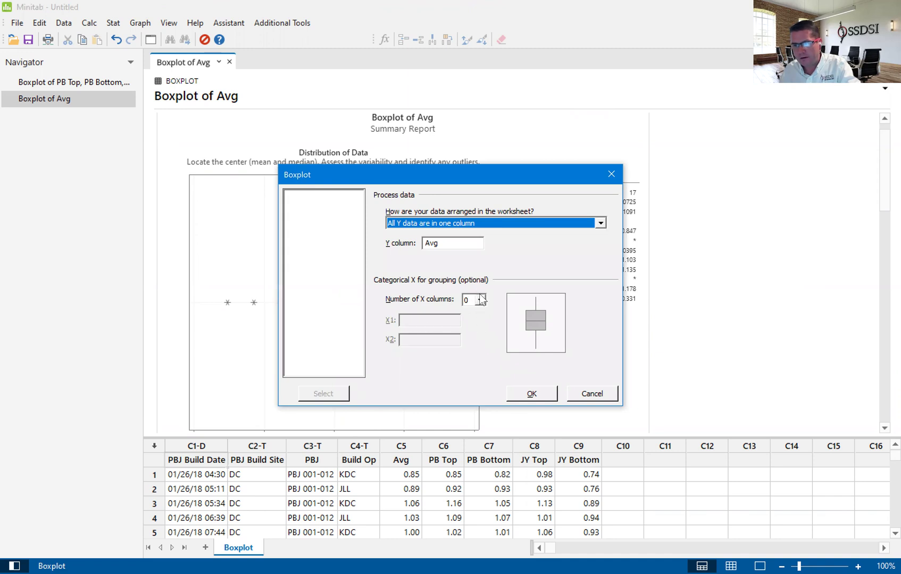
pyautogui.click(481, 301)
pyautogui.click(475, 321)
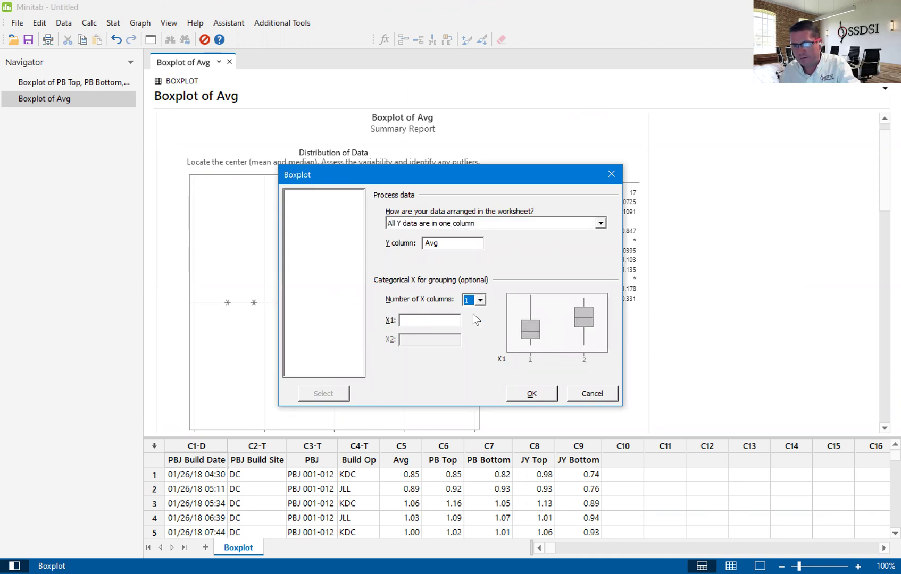
pyautogui.click(427, 317)
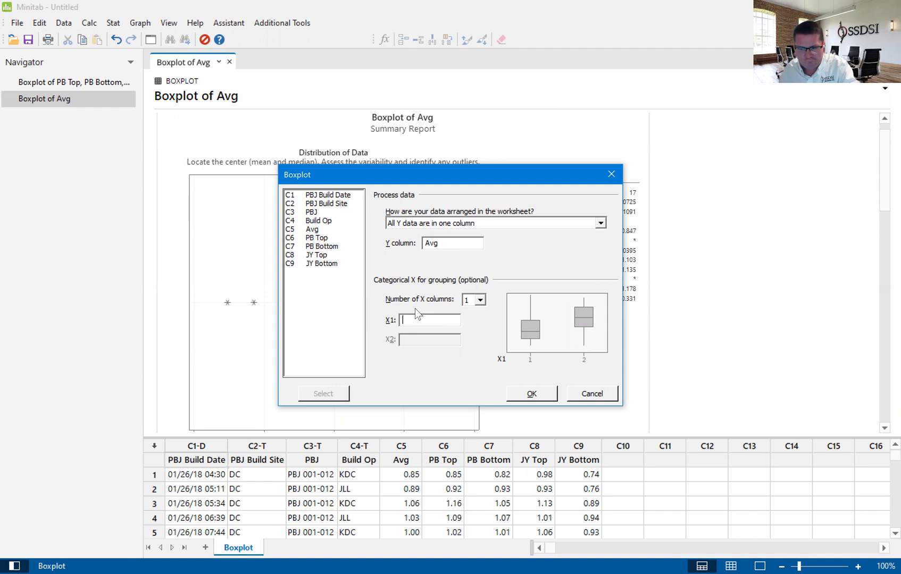
pyautogui.doubleClick(319, 220)
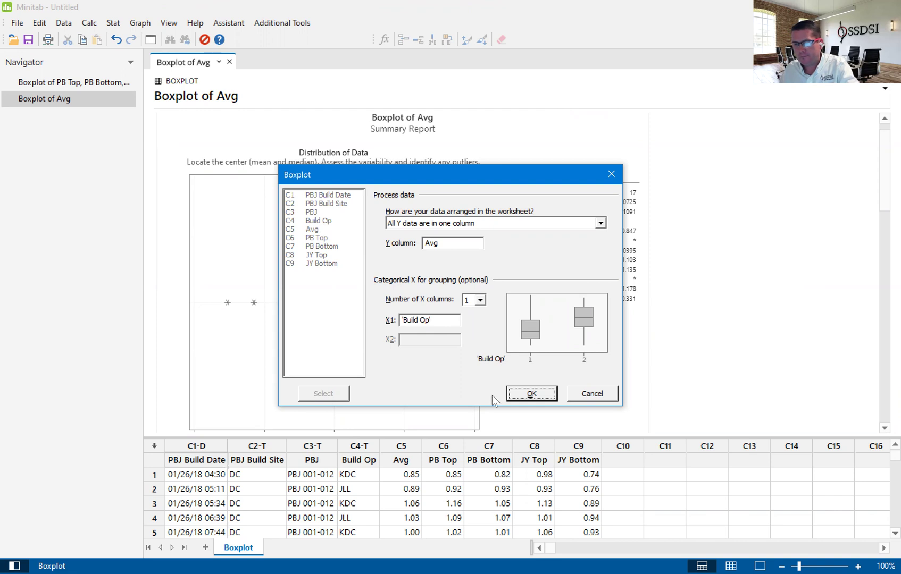
pyautogui.click(533, 395)
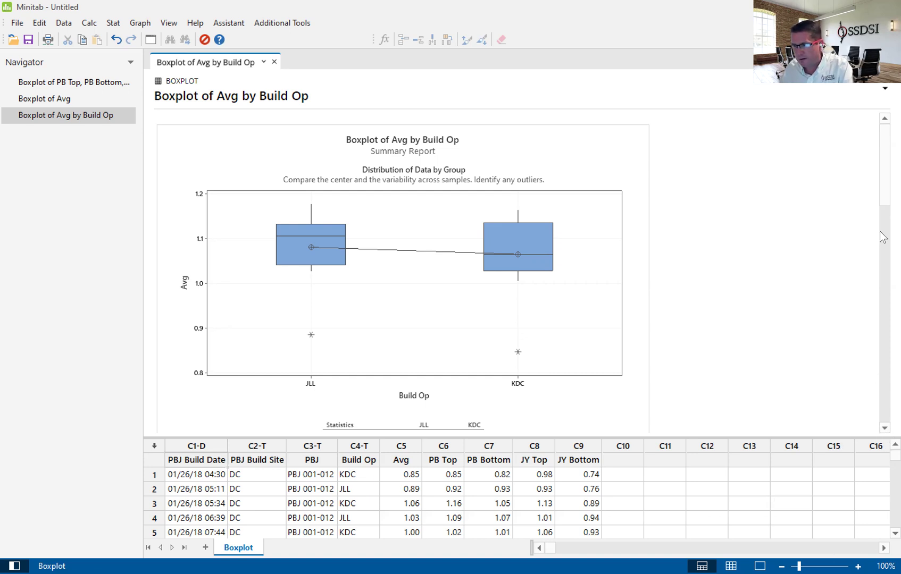
pyautogui.moveTo(883, 199); pyautogui.dragTo(883, 204)
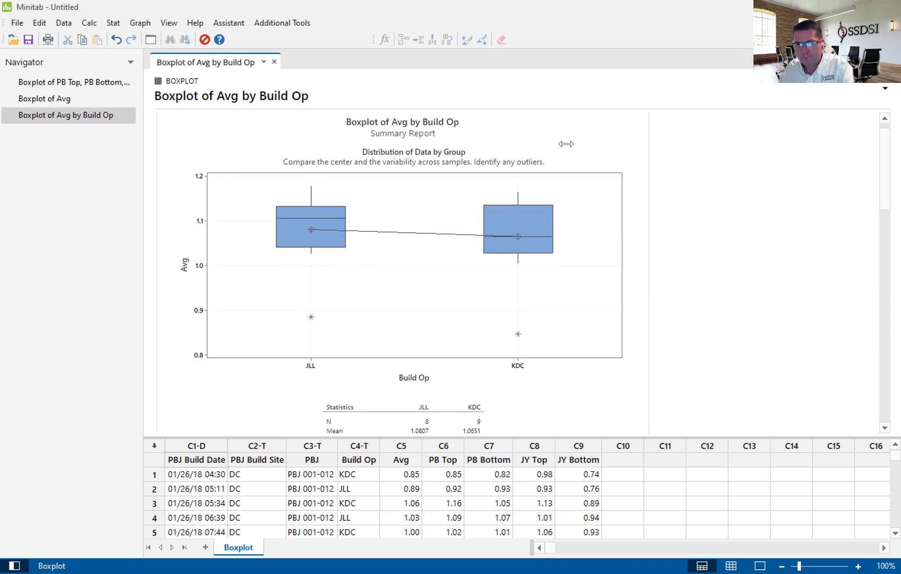
# - Rerun the Avg boxplot with two X columns, adding PBJ Build Site as X2
pyautogui.click(151, 40)
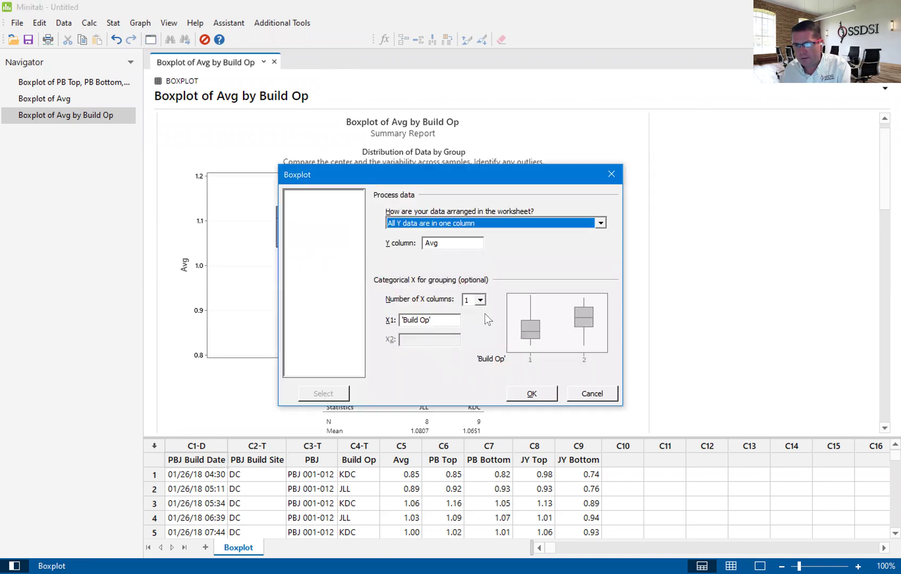
pyautogui.click(480, 300)
pyautogui.click(475, 329)
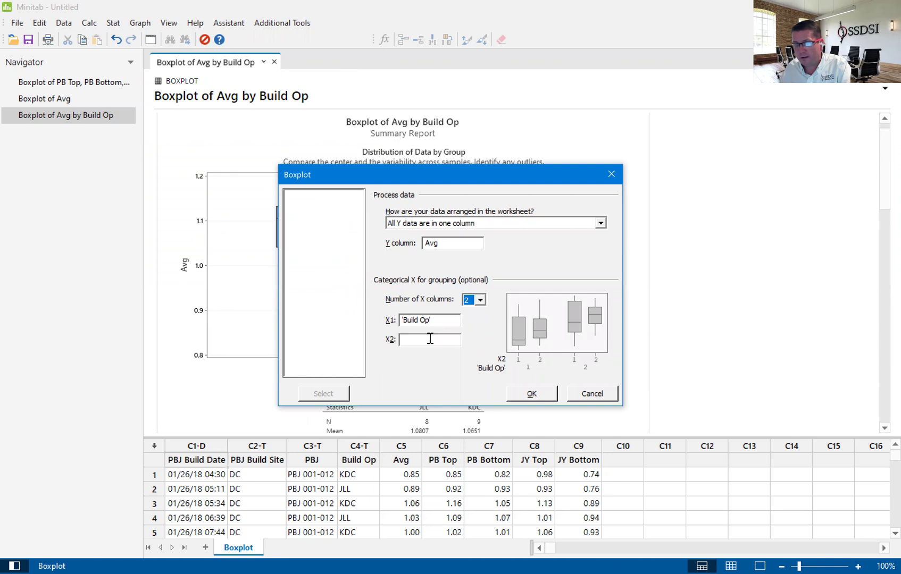
pyautogui.click(412, 338)
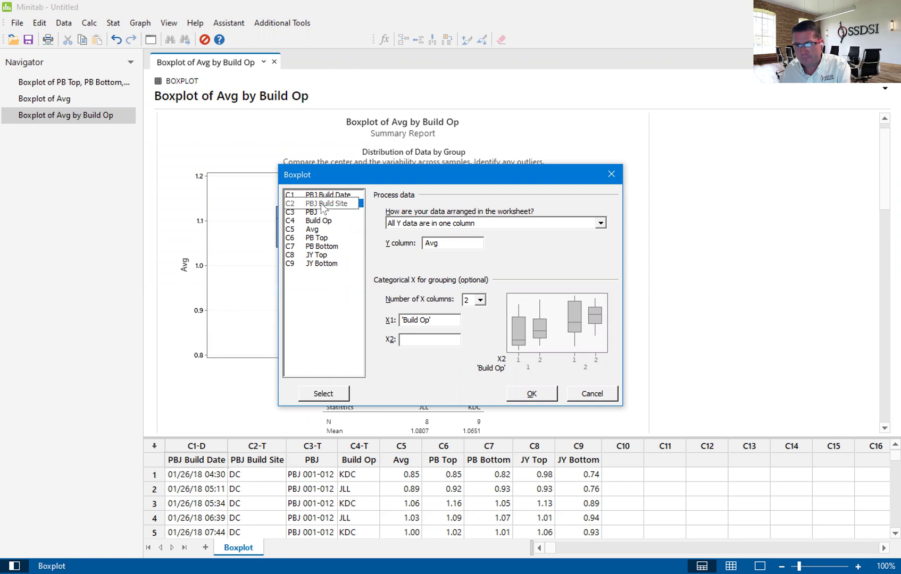
pyautogui.doubleClick(357, 203)
pyautogui.click(534, 394)
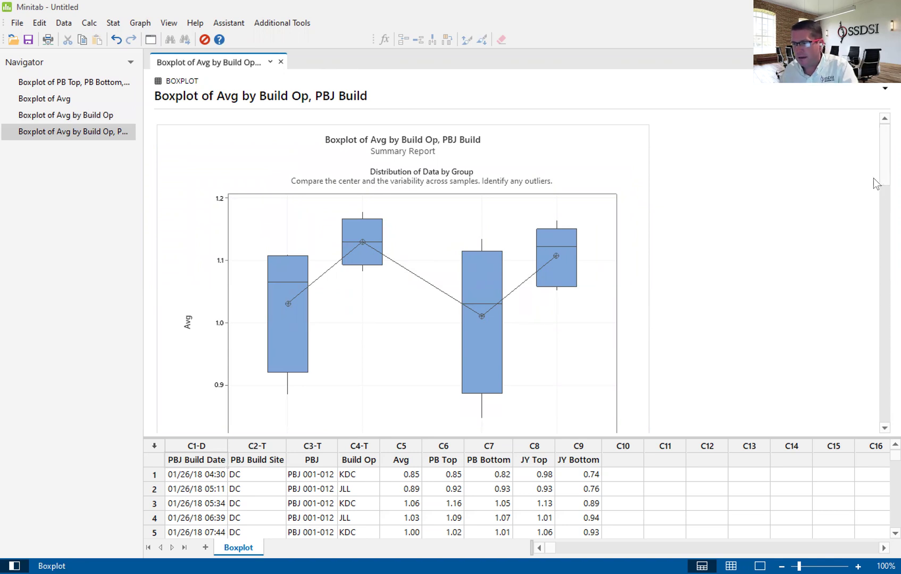
# - Scroll through the Avg by Build Op and PBJ Build Site diagnostic report
pyautogui.moveTo(882, 185)
pyautogui.mouseDown()
pyautogui.moveTo(873, 259)
pyautogui.moveTo(875, 191)
pyautogui.mouseUp()
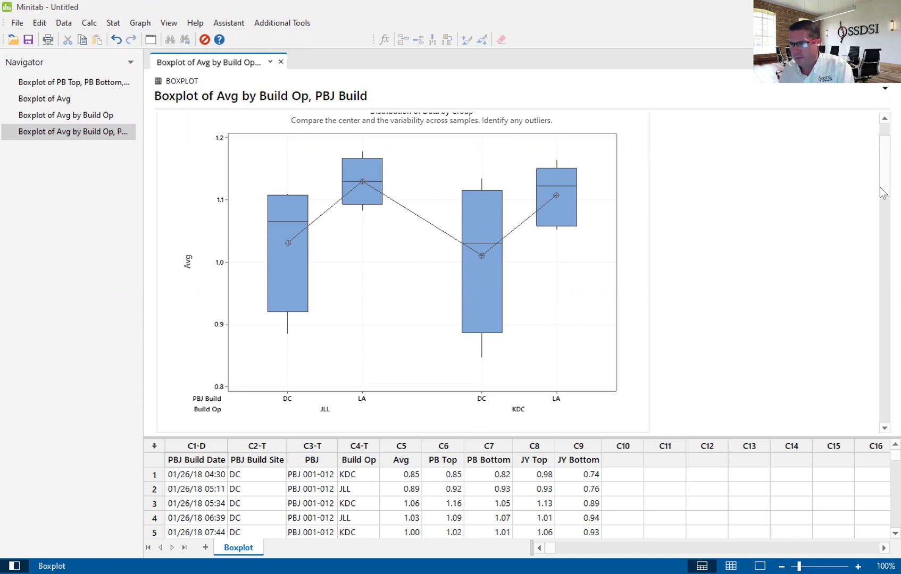
pyautogui.scroll(2, 882, 174)
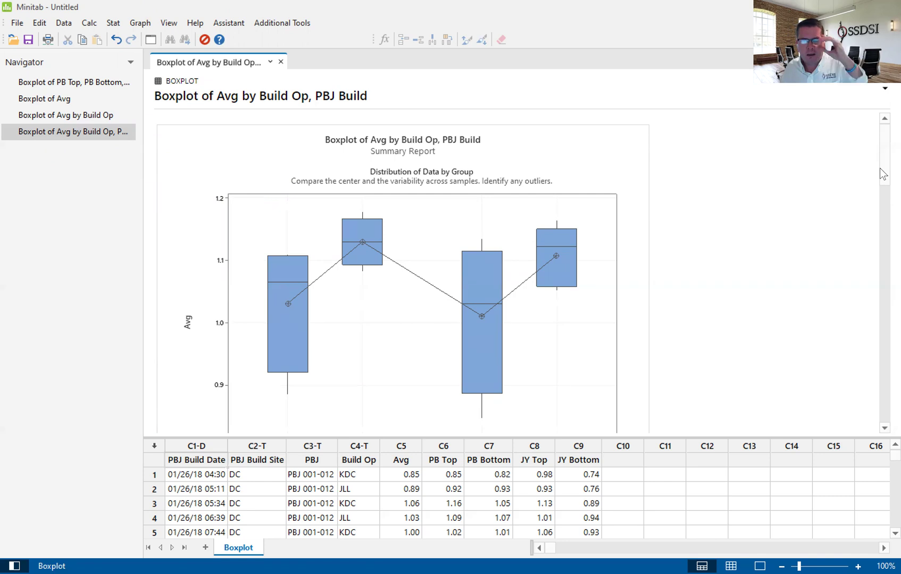